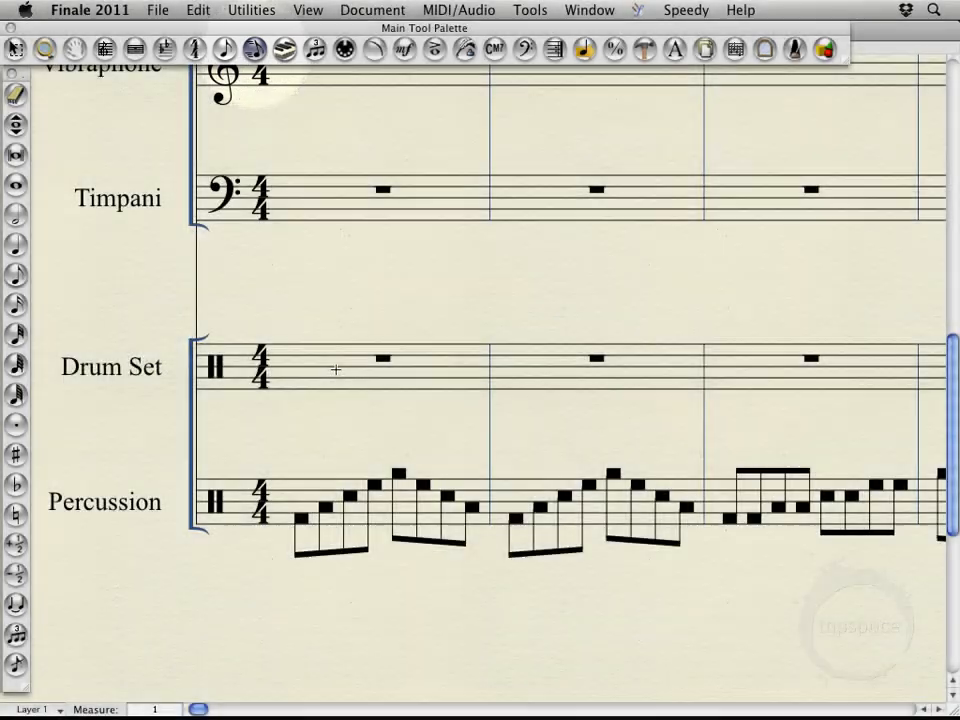
left_click(336, 369)
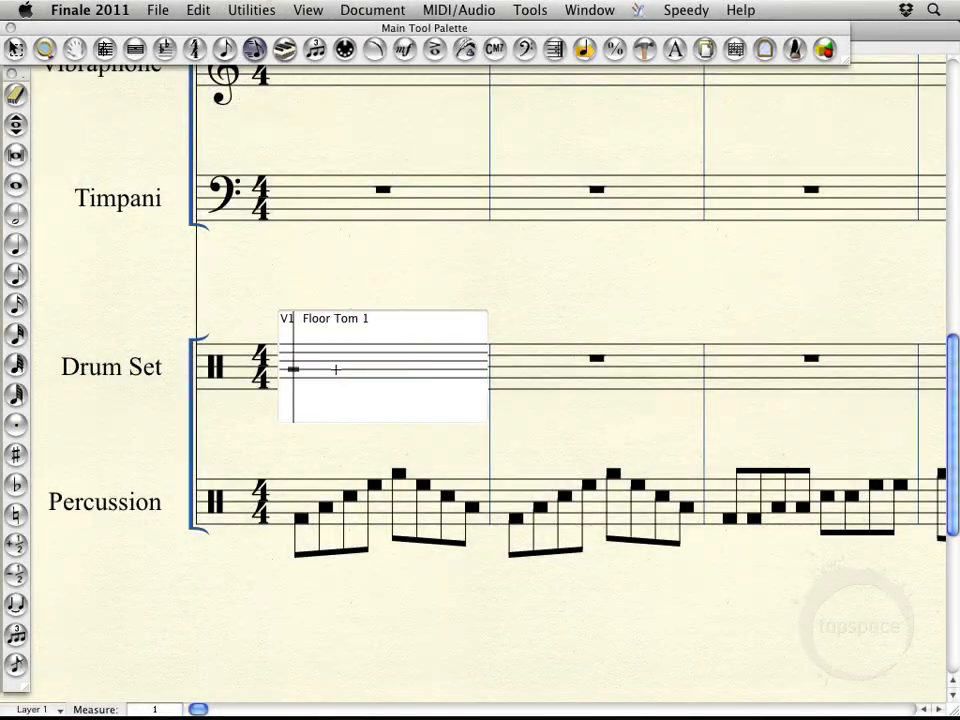
left_click(126, 315)
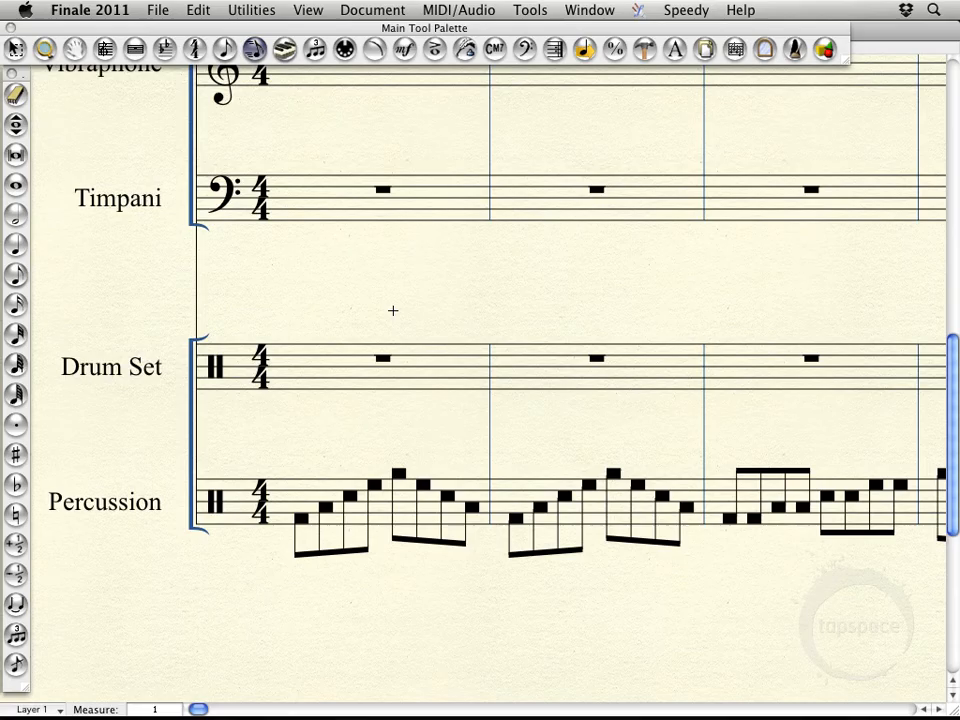
key("alt+super")
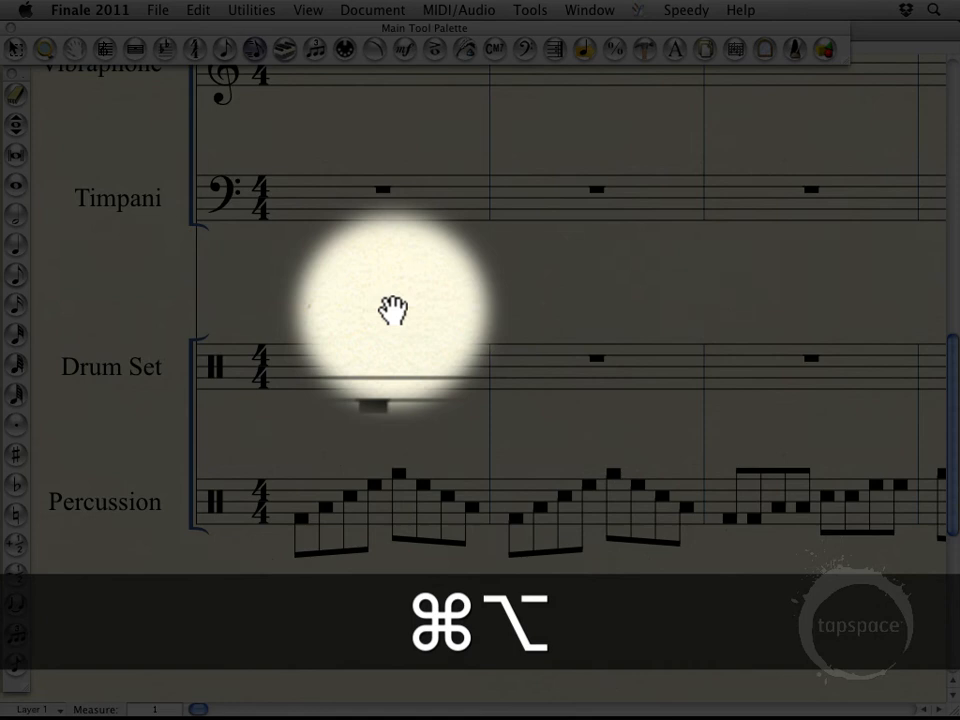
left_click_drag(392, 310, 254, 290)
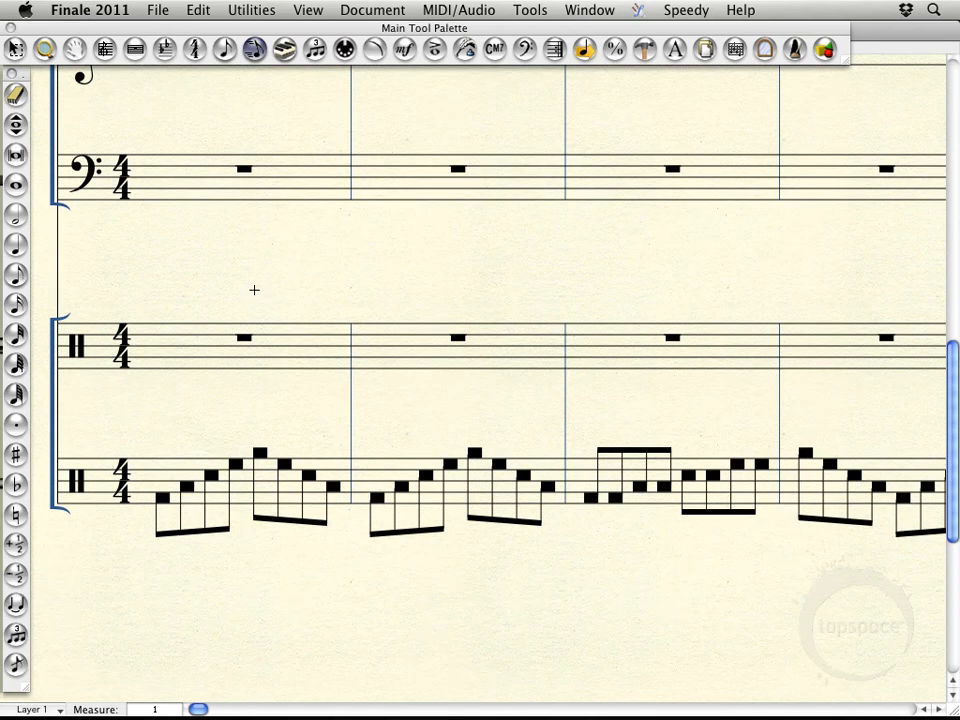
Start Simple Entry with eighth notes and place the entry caret at the start of the Drum Set staff's first measure
left_click(224, 50)
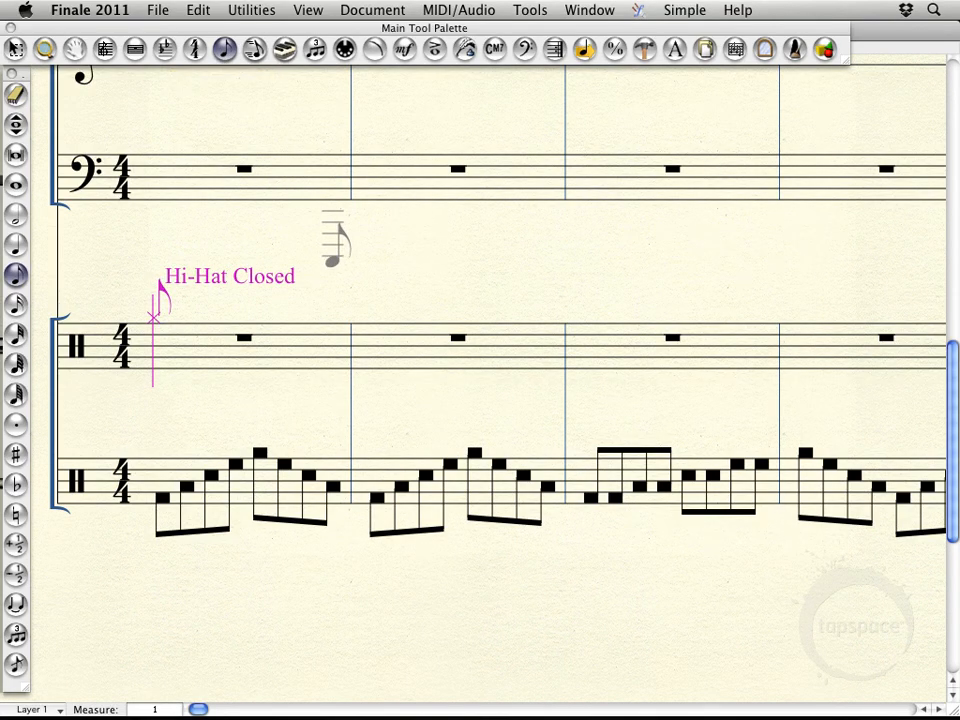
key("alt")
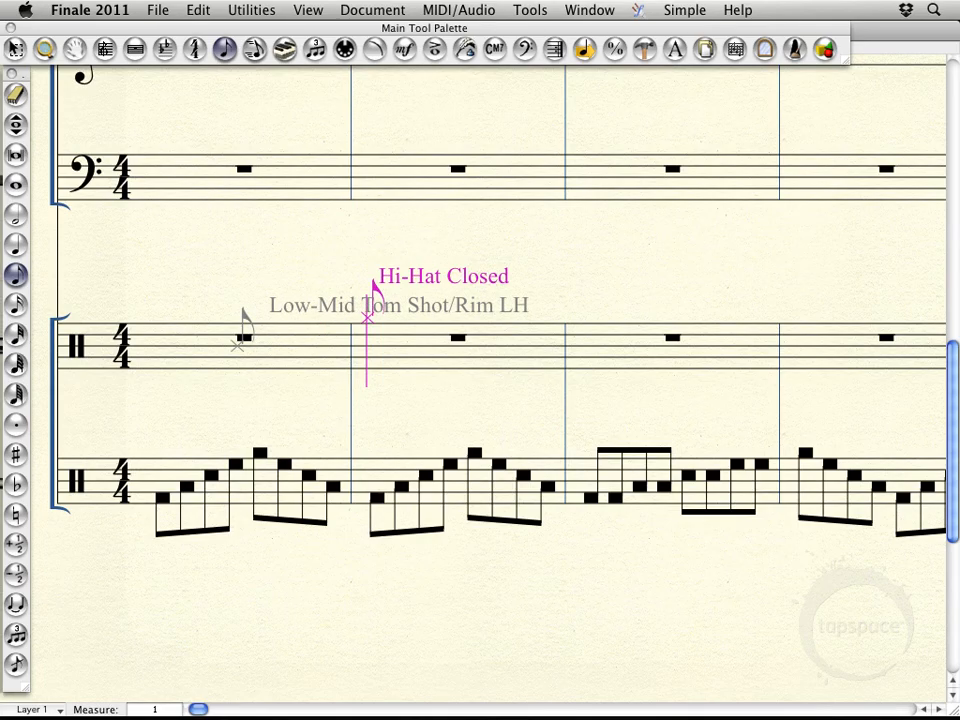
left_click(170, 349, "alt")
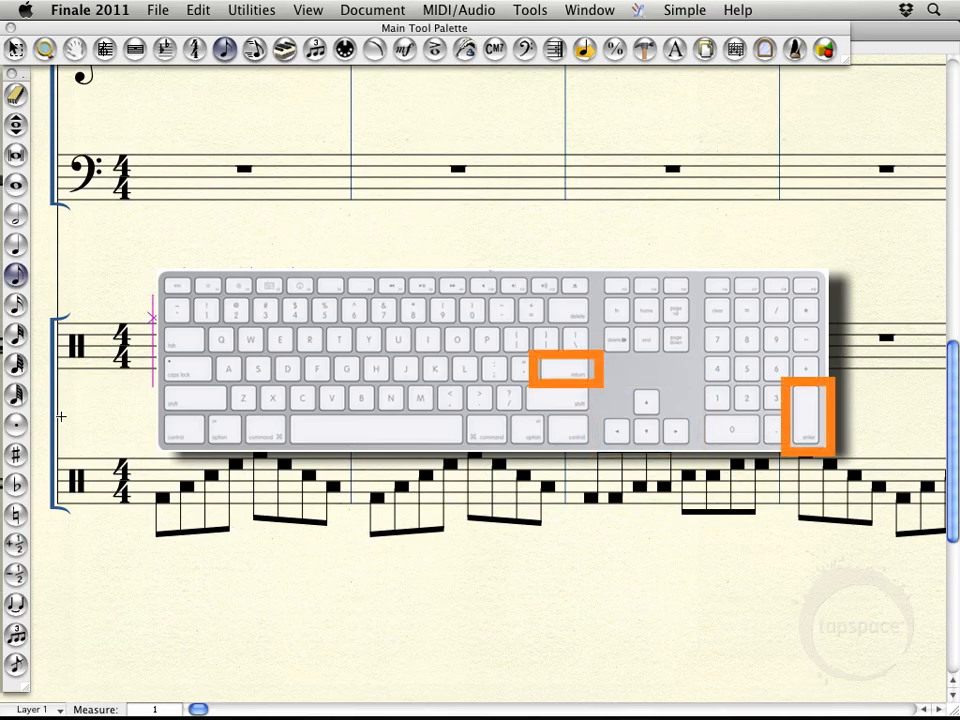
key("Return")
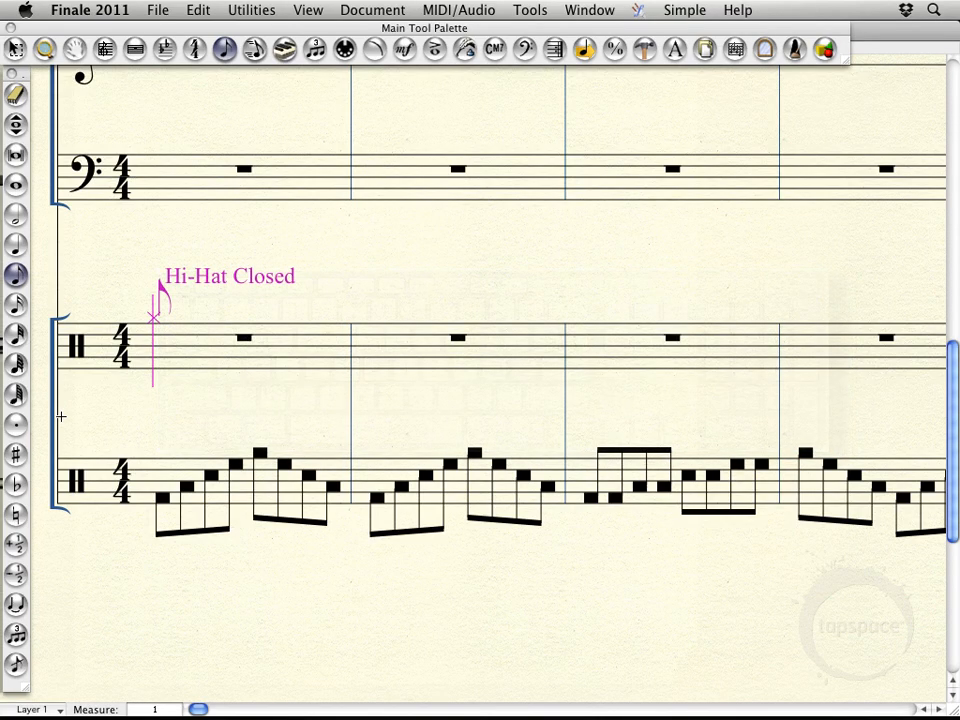
Switch the caret's percussion note type to Hi-Hat Closed RH (Custom 1) and enter it as the first eighth note of Drum Set measure 1
key("Up")
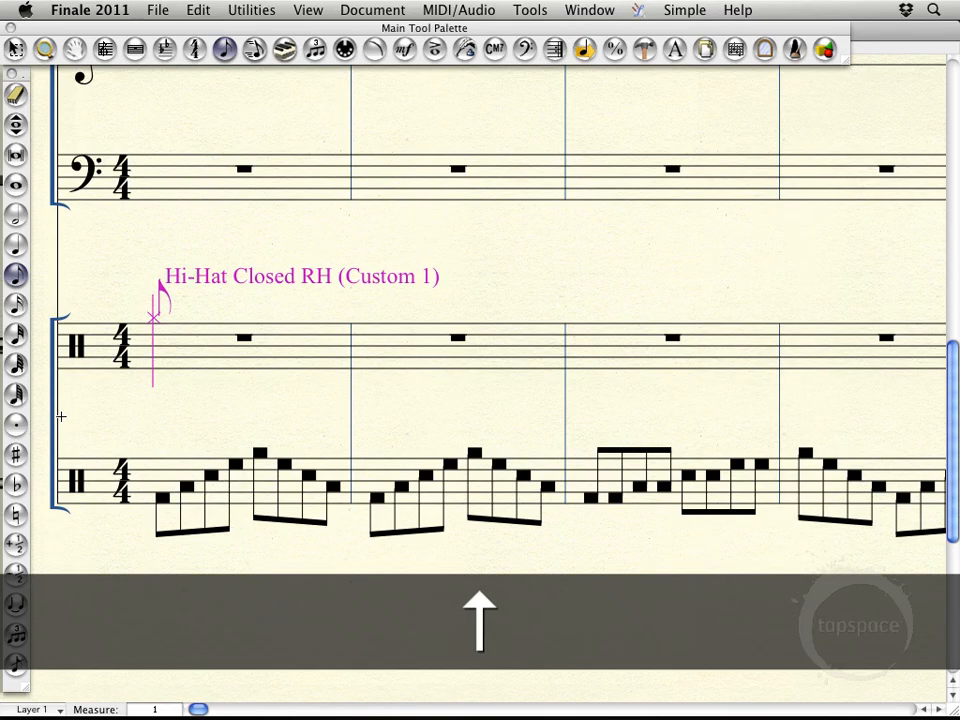
key("Down")
key("Up")
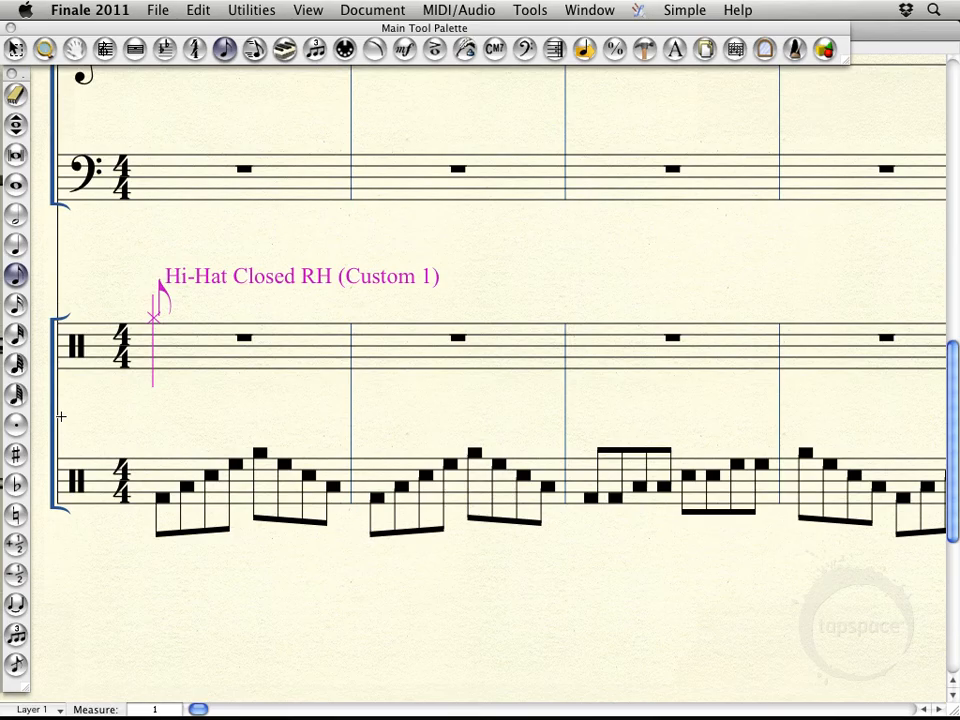
key("Down")
key("Up")
key("Down")
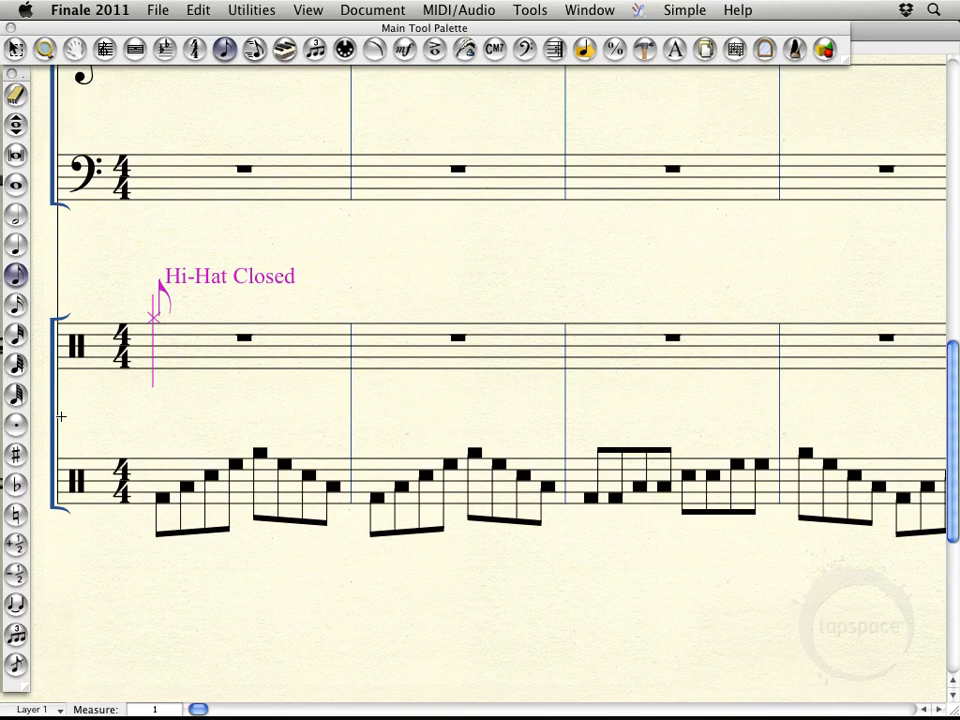
key("Up")
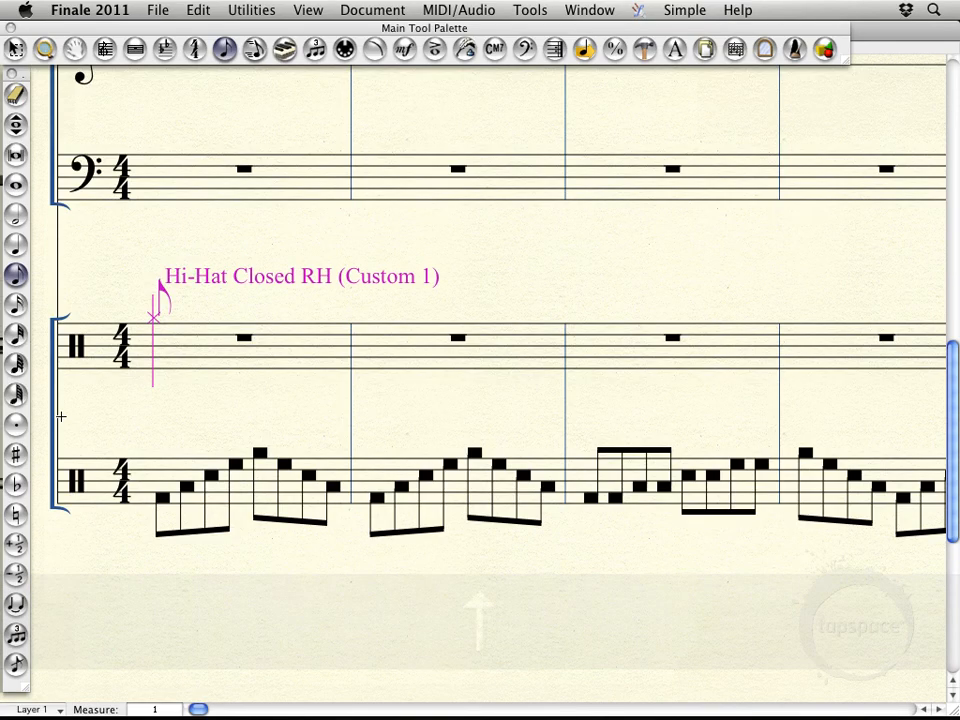
key("Return")
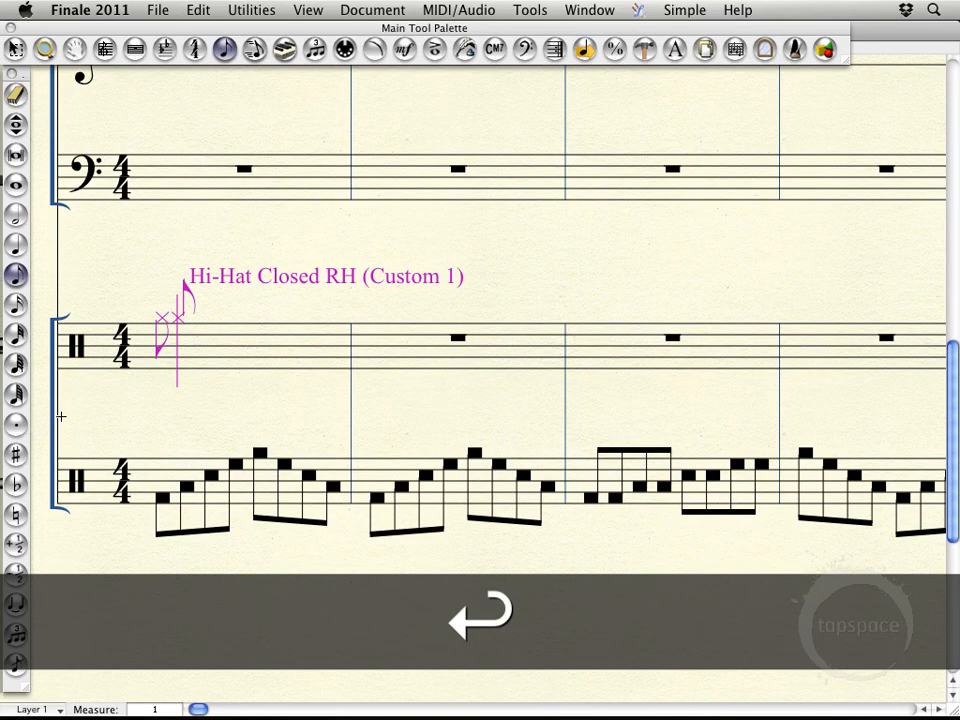
Fill the rest of Drum Set measures 1 and 2 with eighth notes alternating between Hi-Hat Closed and Hi-Hat Closed RH (Custom 1)
key("Down")
key("Return")
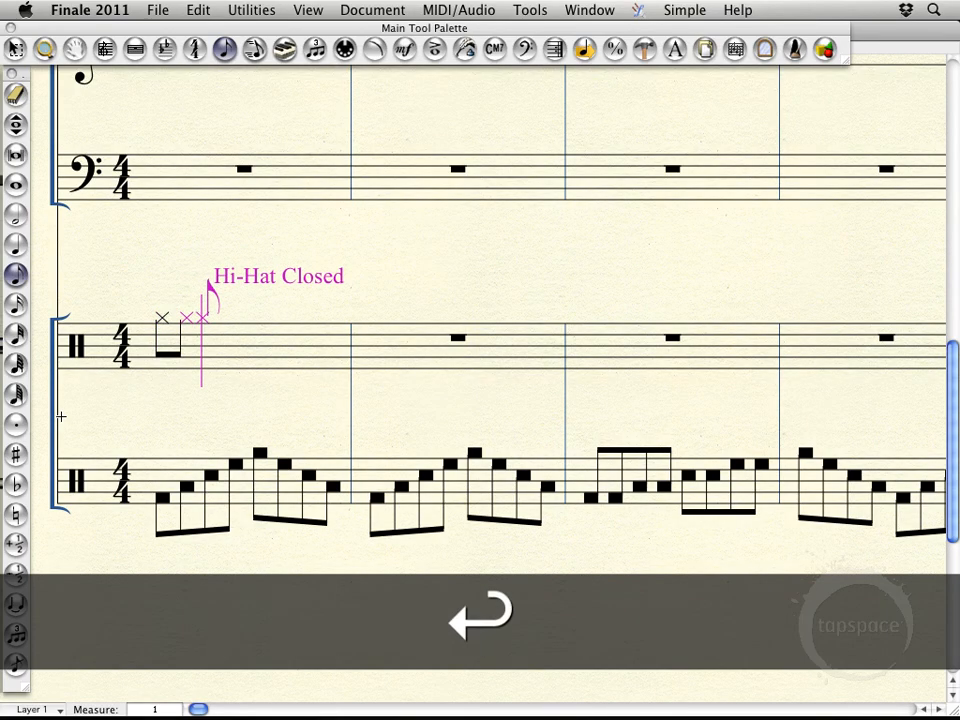
key("Up")
key("Return")
key("Down")
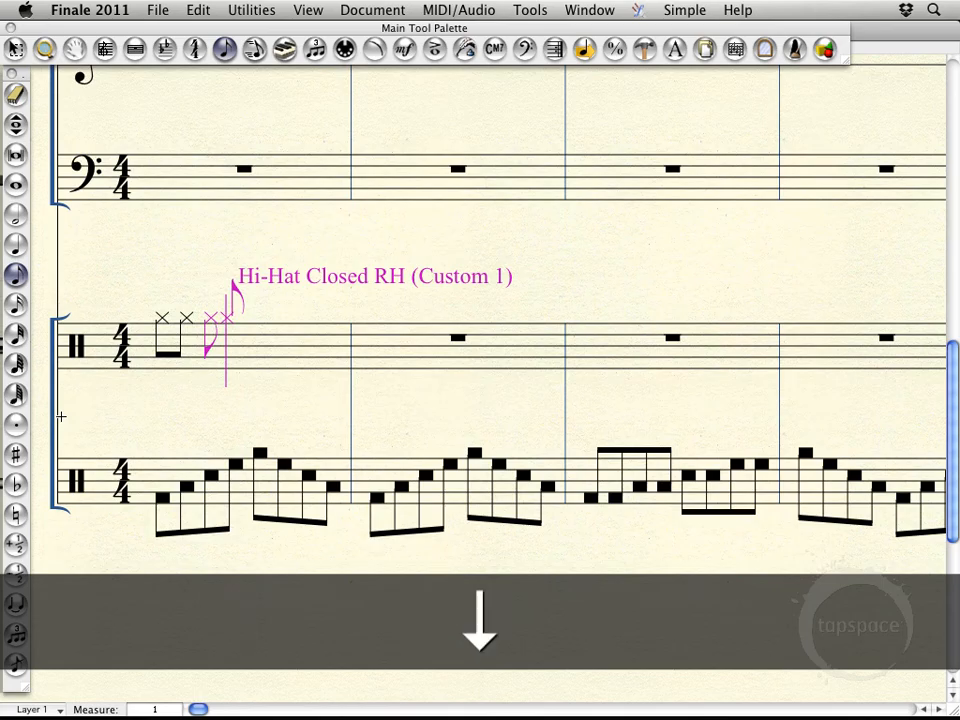
key("Return")
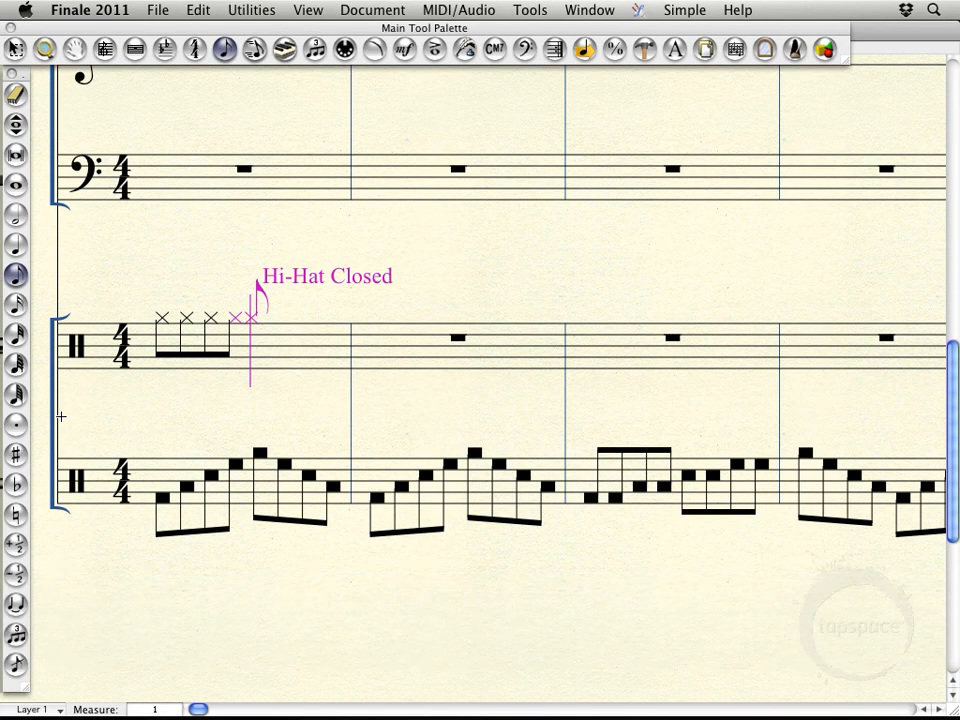
key("Up")
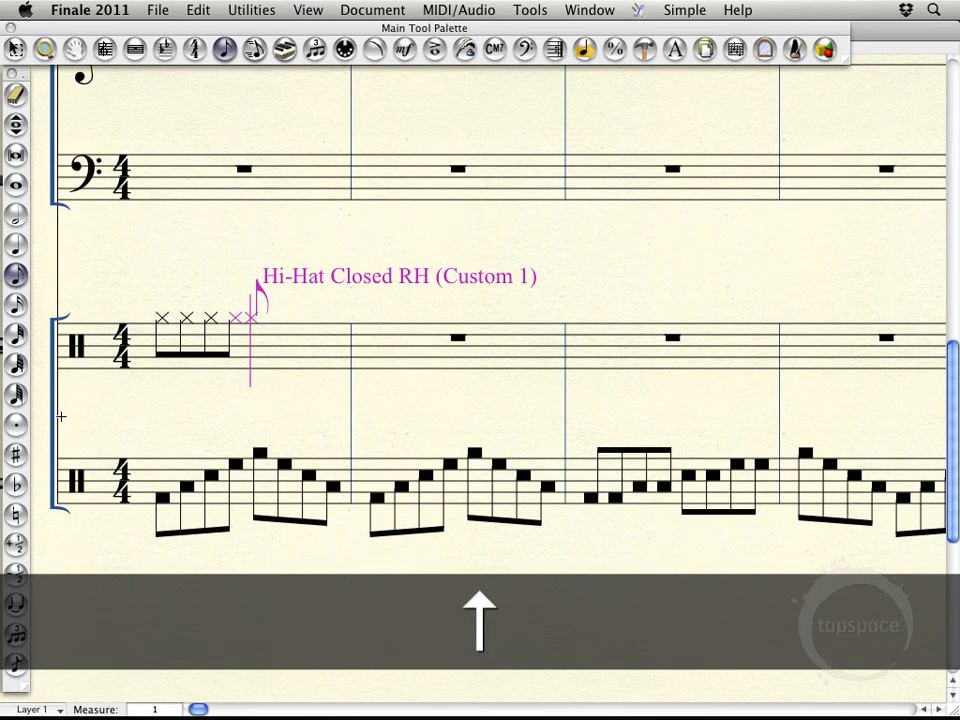
key("Return")
key("Down")
key("Return")
key("Return")
key("Return")
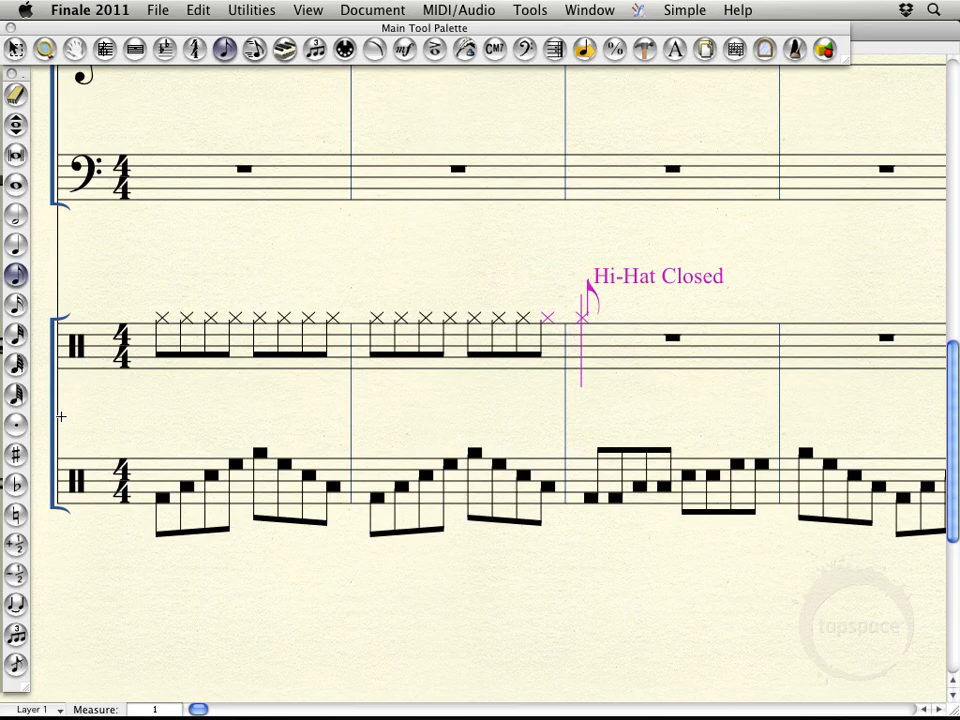
Go back through the entered hi-hat notes to the first one, checking each note type's name, and deselect
key("Left")
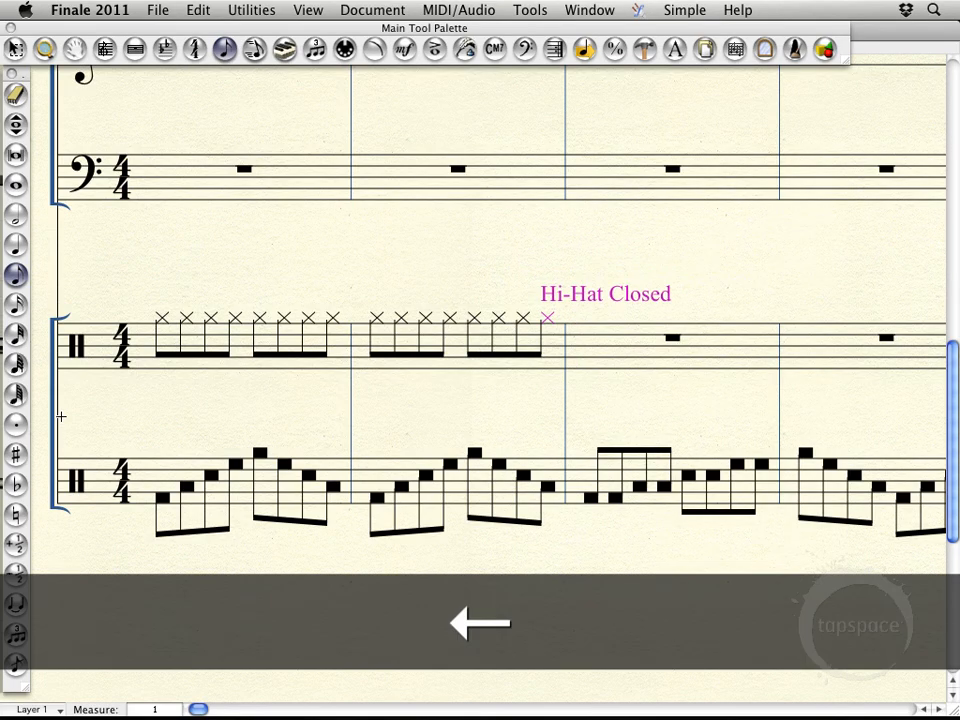
key("Left")
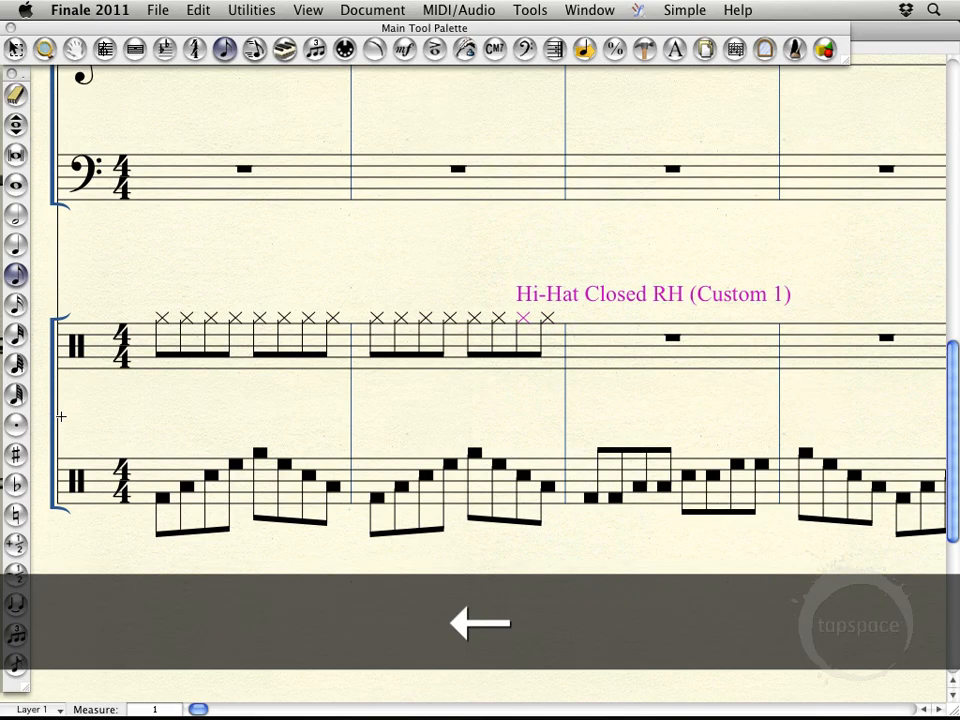
key("Left")
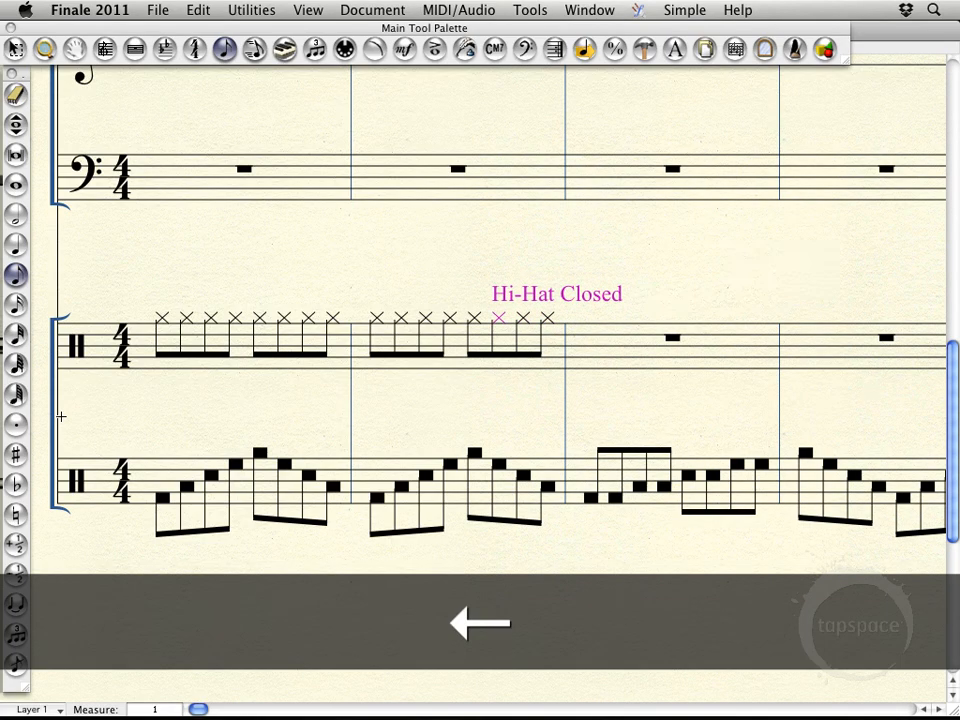
key("Left")
key("Left")
key("Left")
key("Left")
key("Left")
key("Left")
key("Left")
key("Left")
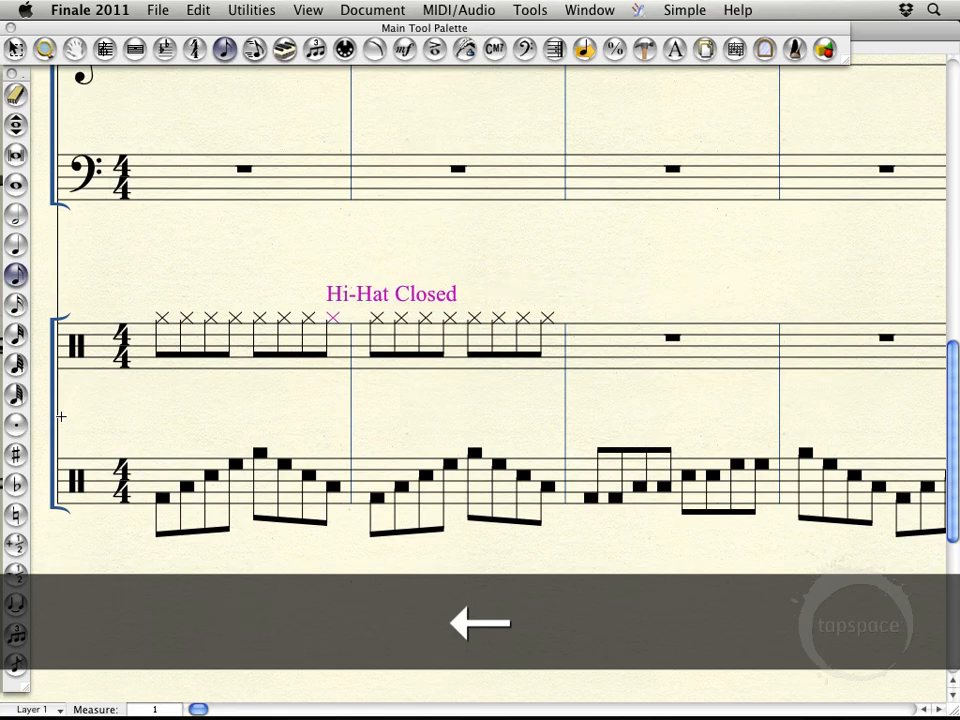
key("Left")
key("Left")
key("Left")
key("Left")
key("Left")
key("Right")
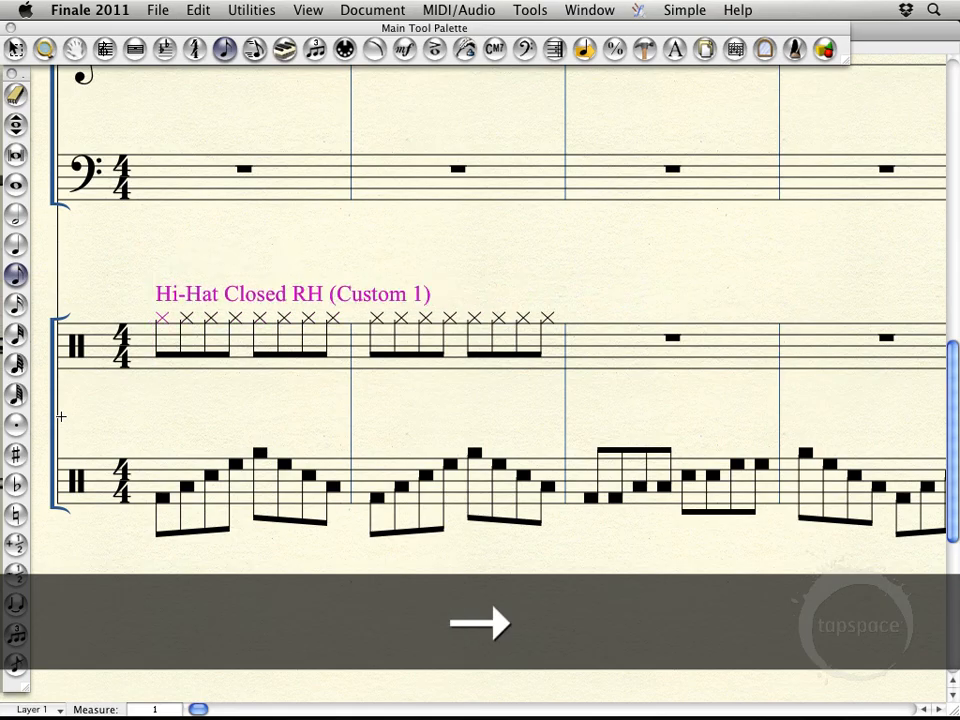
key("Left")
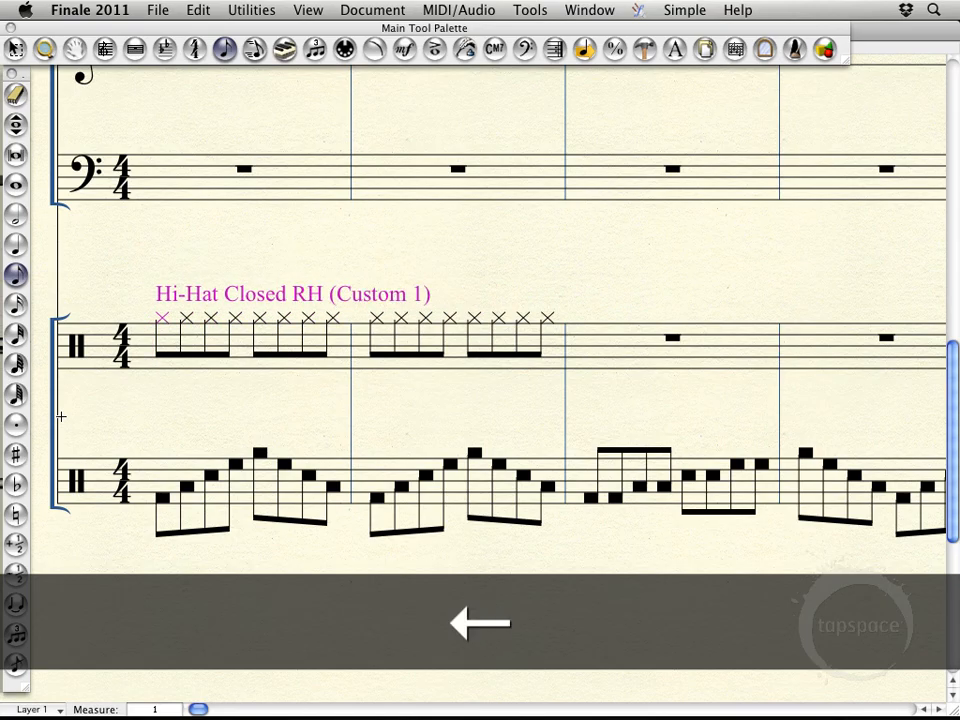
key("Escape")
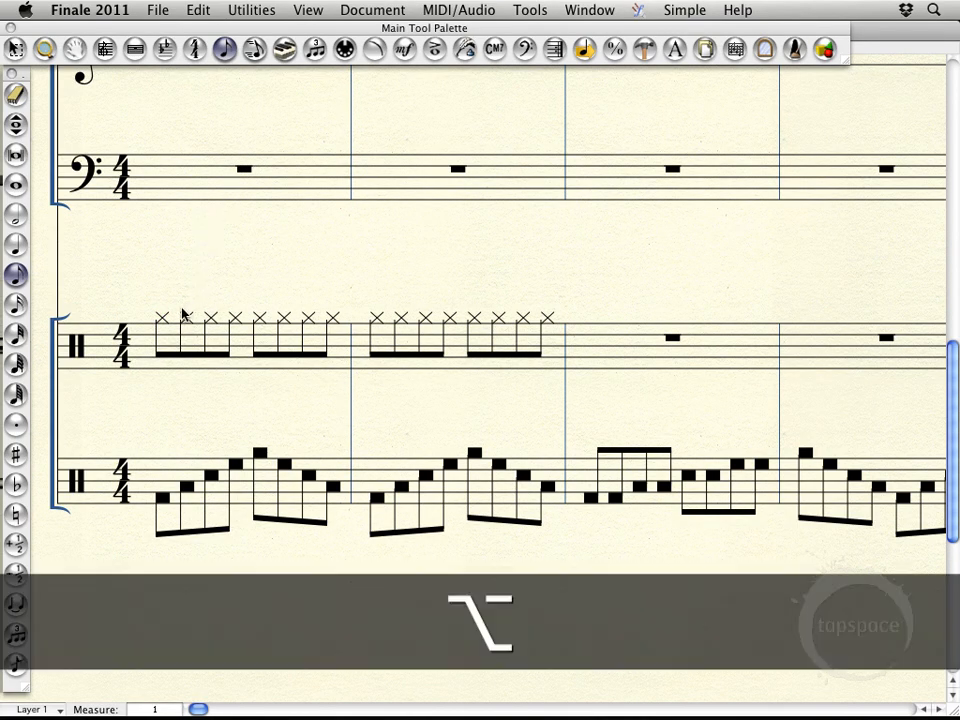
Try adding a note a third above the fifth hi-hat eighth note in Drum Set measure 1, and undo it
left_click(259, 320, "alt")
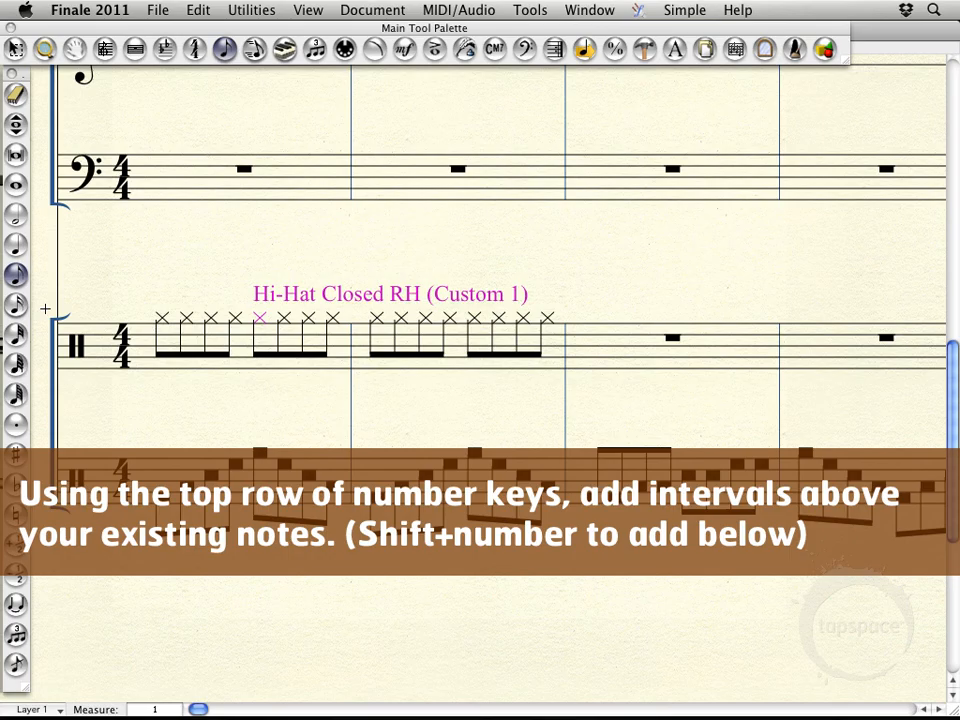
key("3")
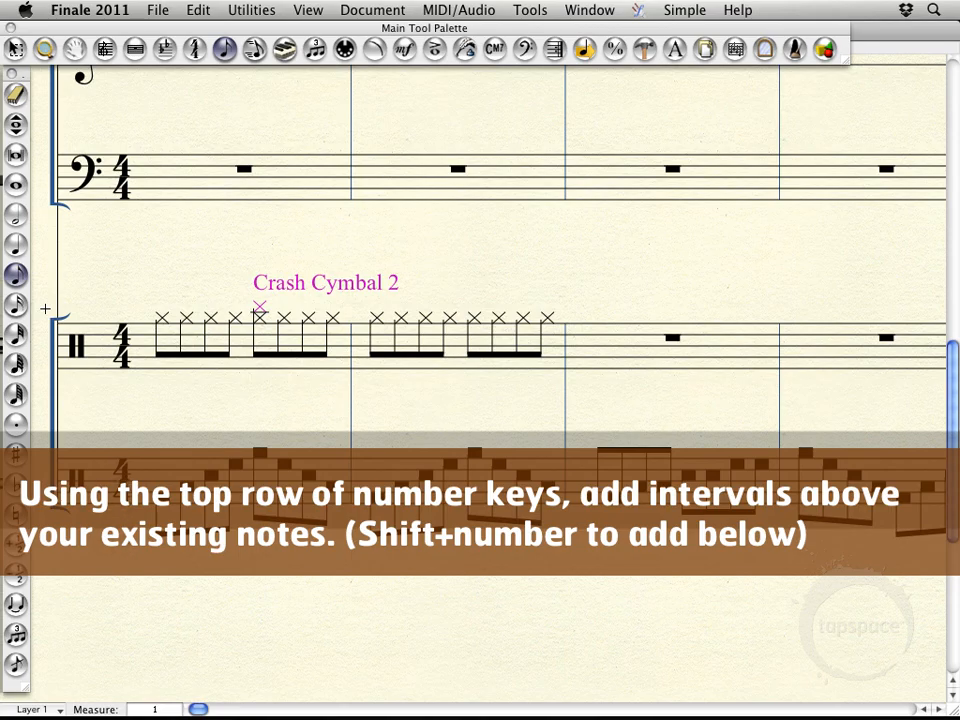
key("super+z")
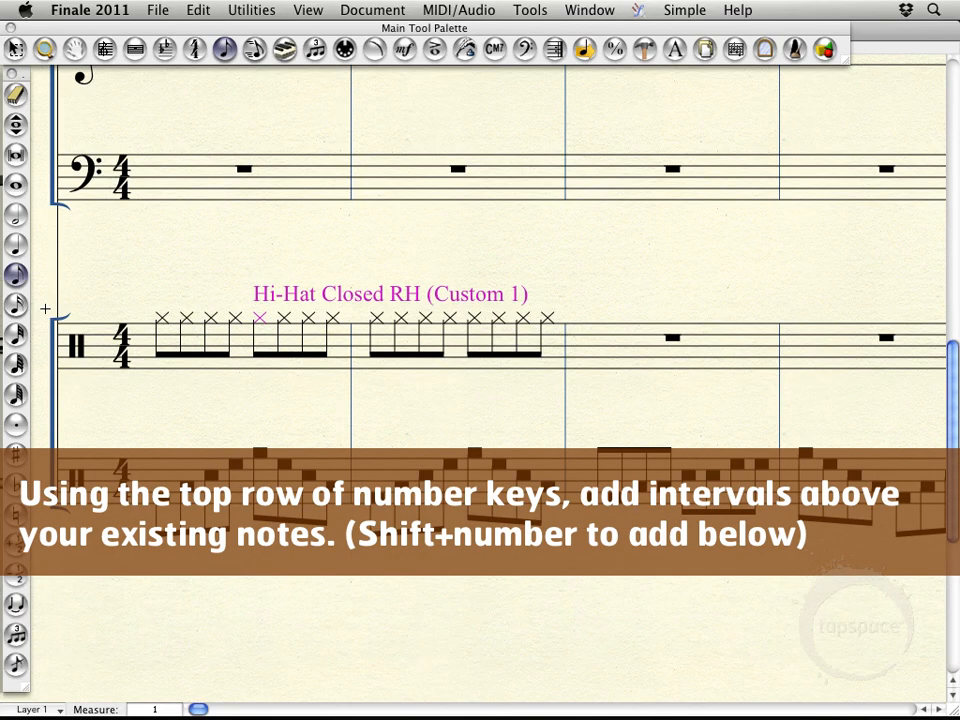
Add a note a fifth below the fifth hi-hat eighth note in Drum Set measure 1 and set it to Snare Drum
key("shift")
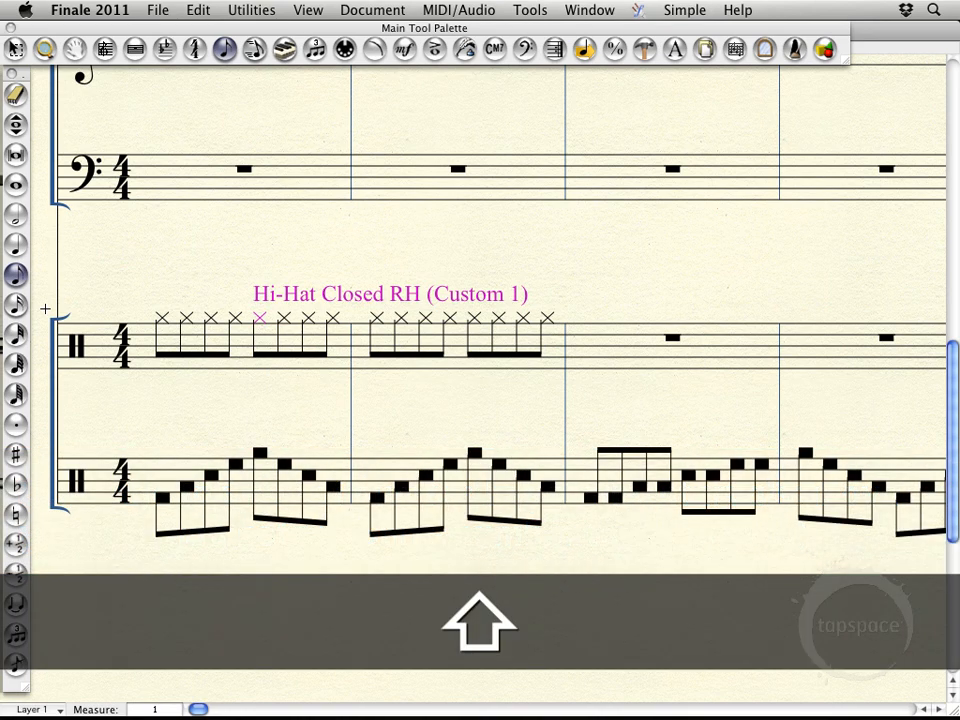
left_click(260, 341, "shift")
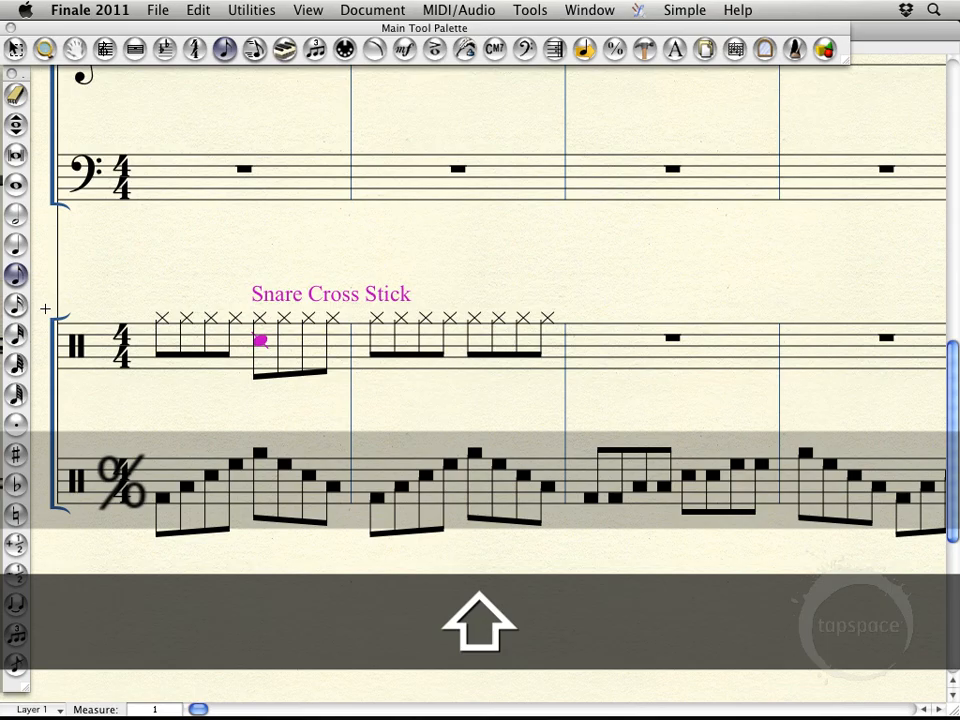
key("Down")
key("Down")
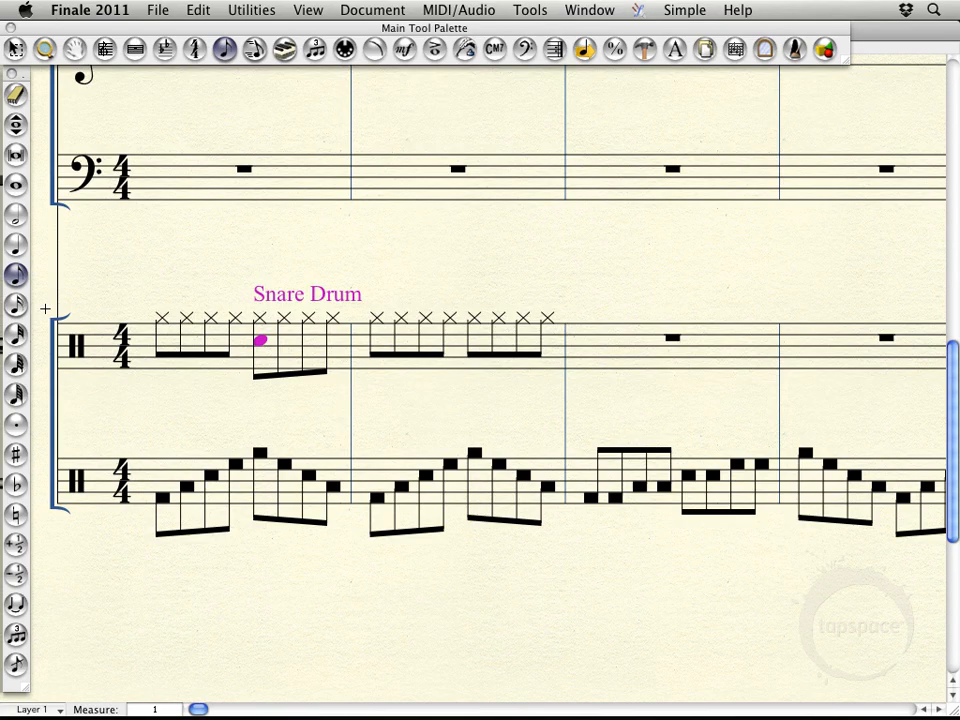
Add a Bass Drum note a ninth below the first hi-hat eighth note in Drum Set measure 1
key("Left")
key("Left")
key("Left")
key("Left")
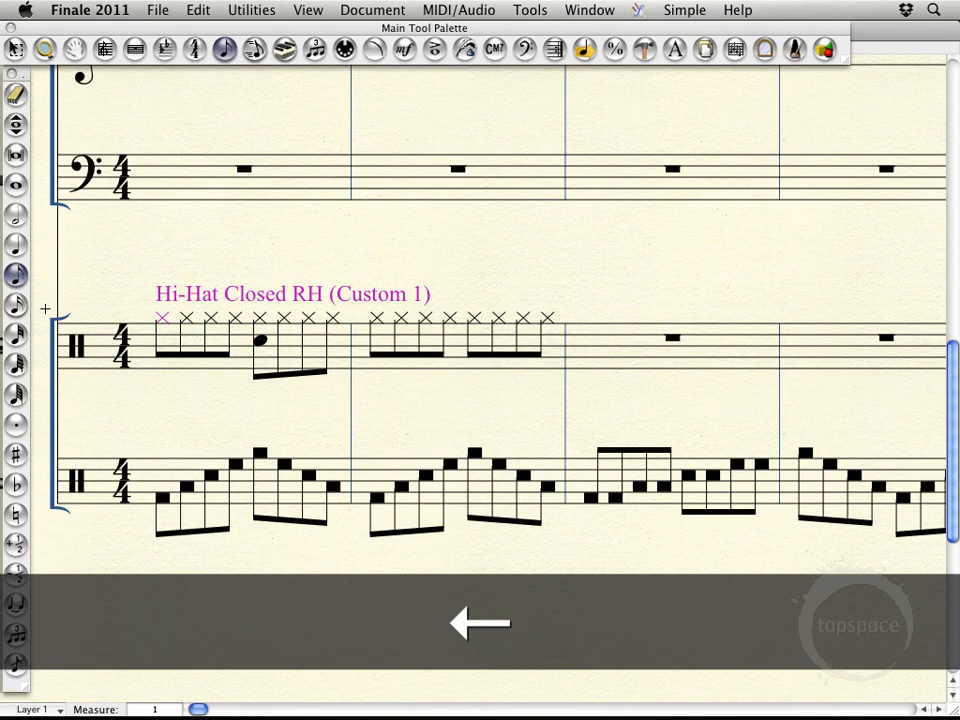
key("shift")
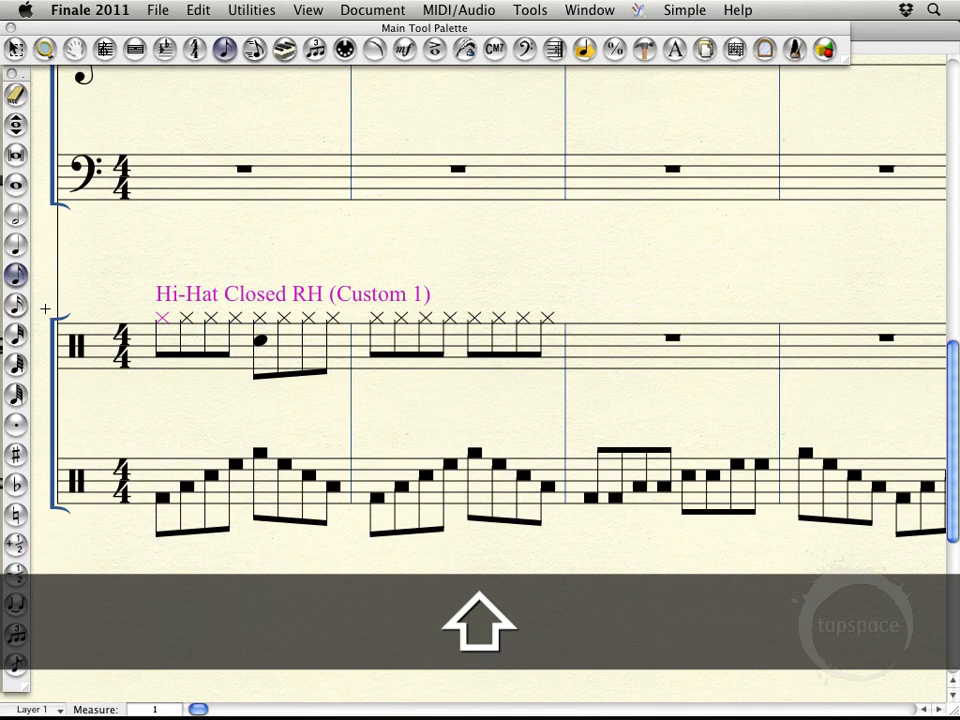
key("shift+9")
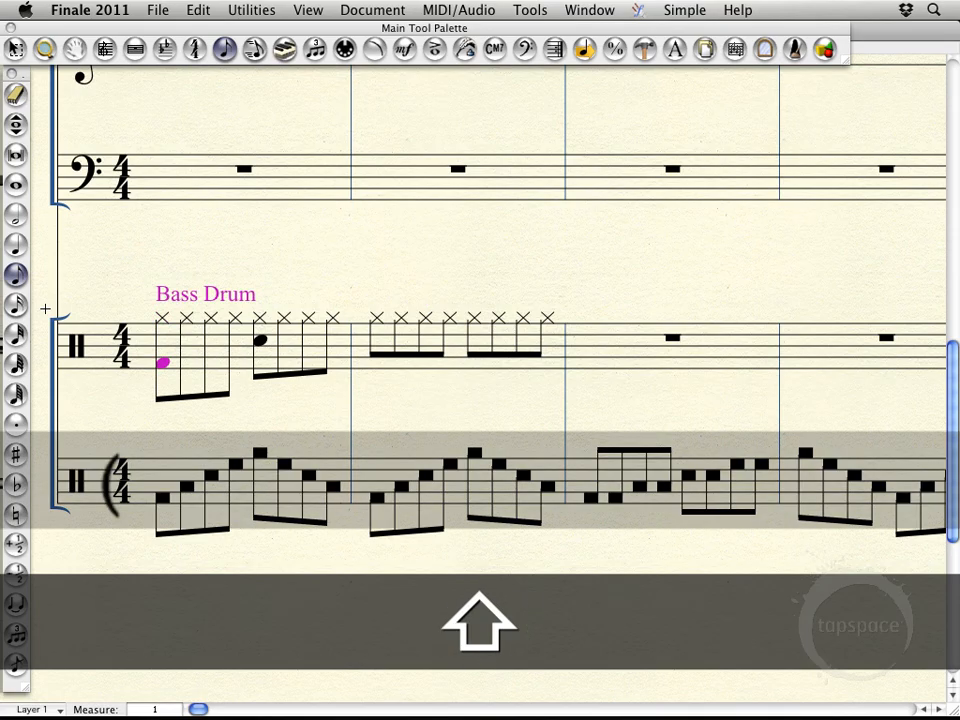
Add a Bass Drum note a ninth below the fourth hi-hat eighth note in Drum Set measure 1
key("Right")
key("Right")
key("Right")
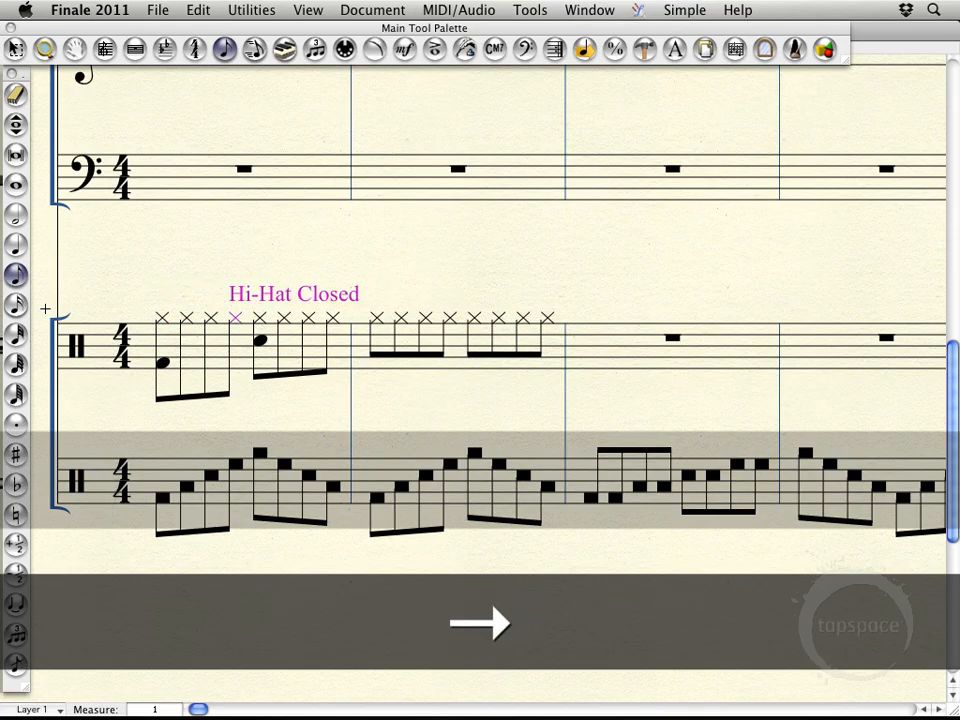
key("shift+9")
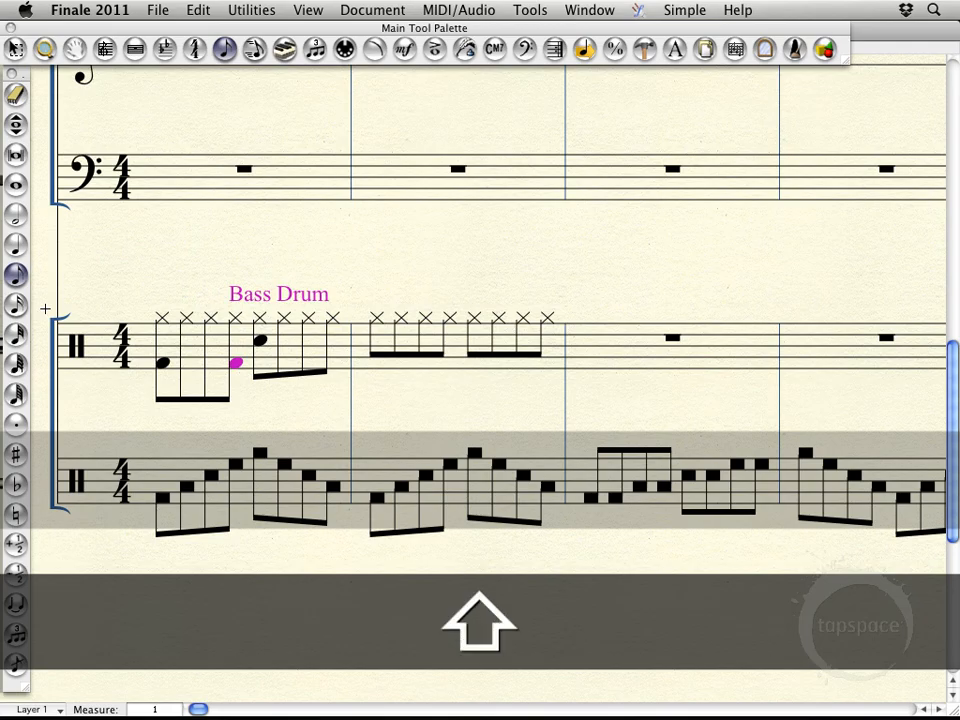
key("Escape")
key("Escape")
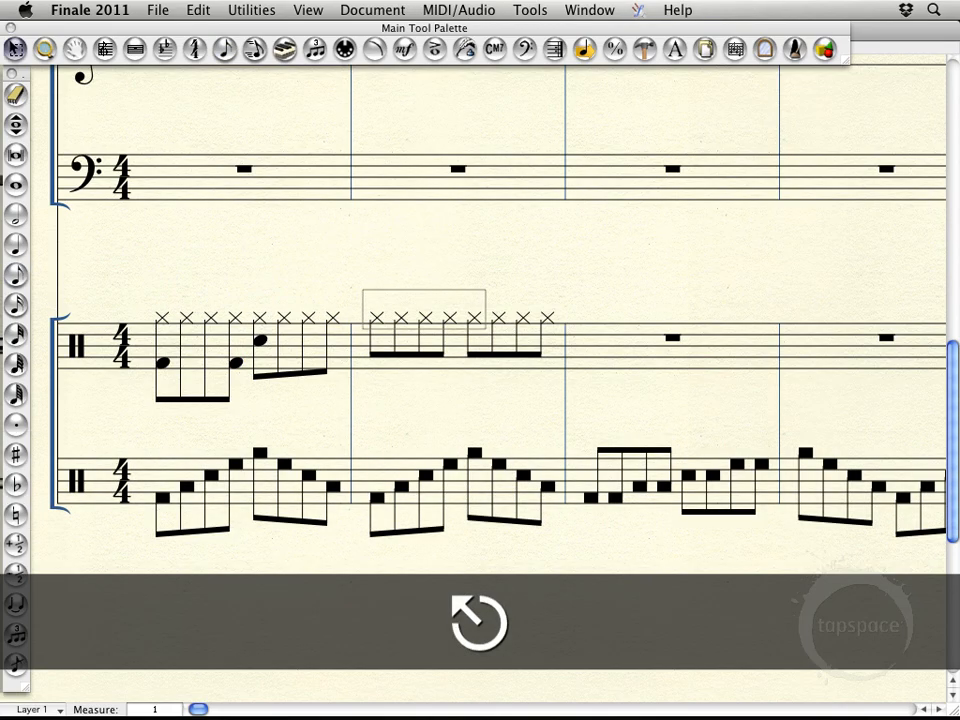
Leave Simple Entry and clear all the hi-hat notes from Drum Set measure 2
left_click(560, 353)
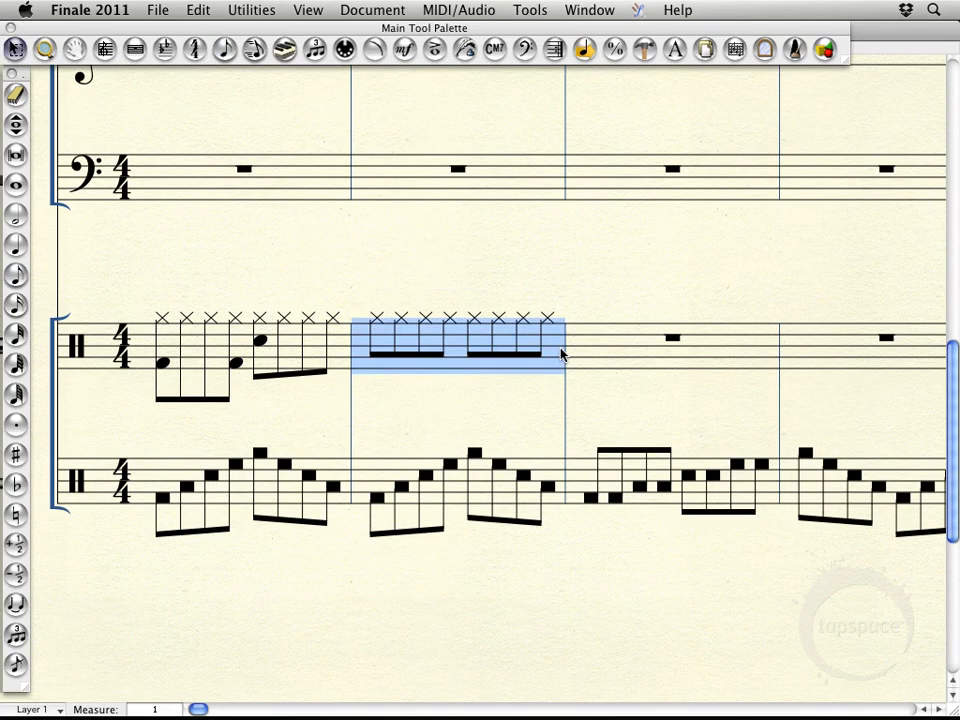
key("Delete")
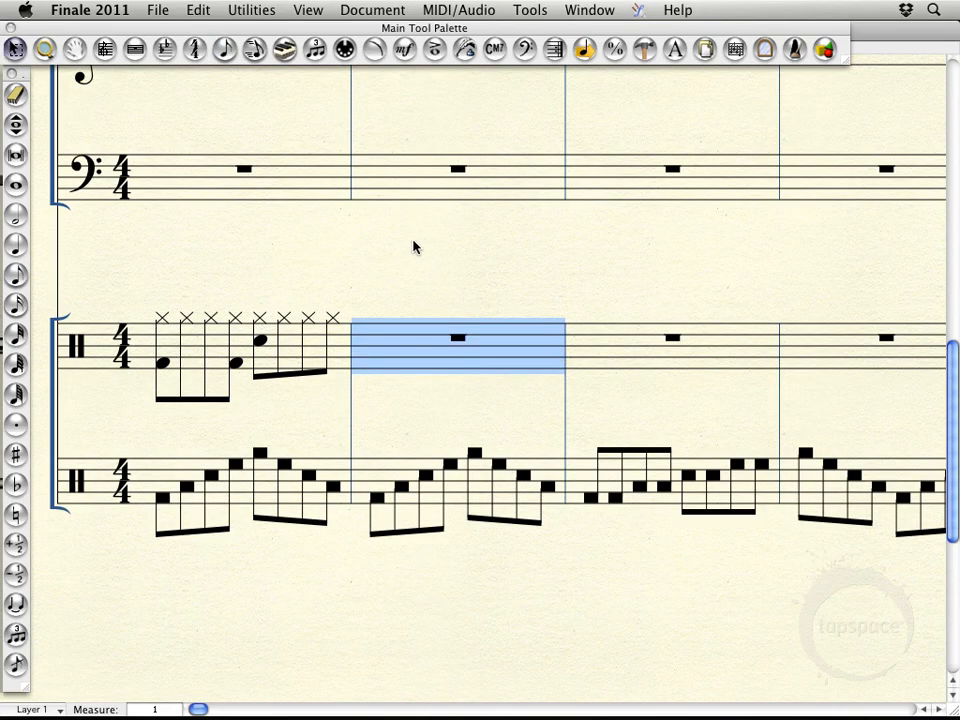
Enter the eighth-note hi-hat groove with snare and bass drum in Drum Set measures 2 and 3, plus measure 4's opening cymbal and bass drum eighth
left_click(226, 52)
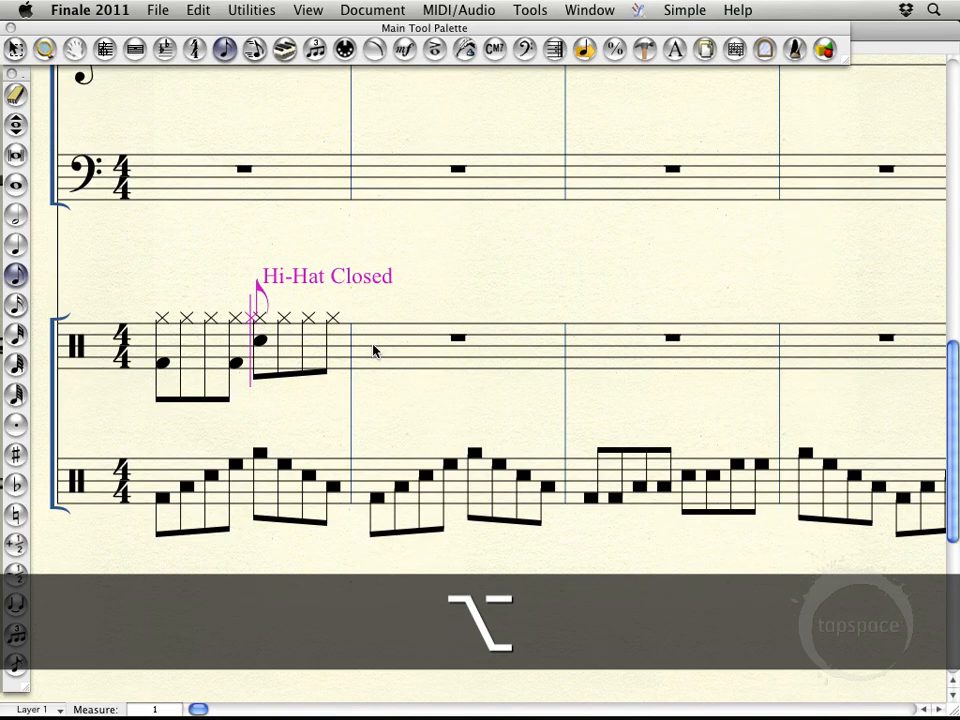
left_click(373, 350, "alt")
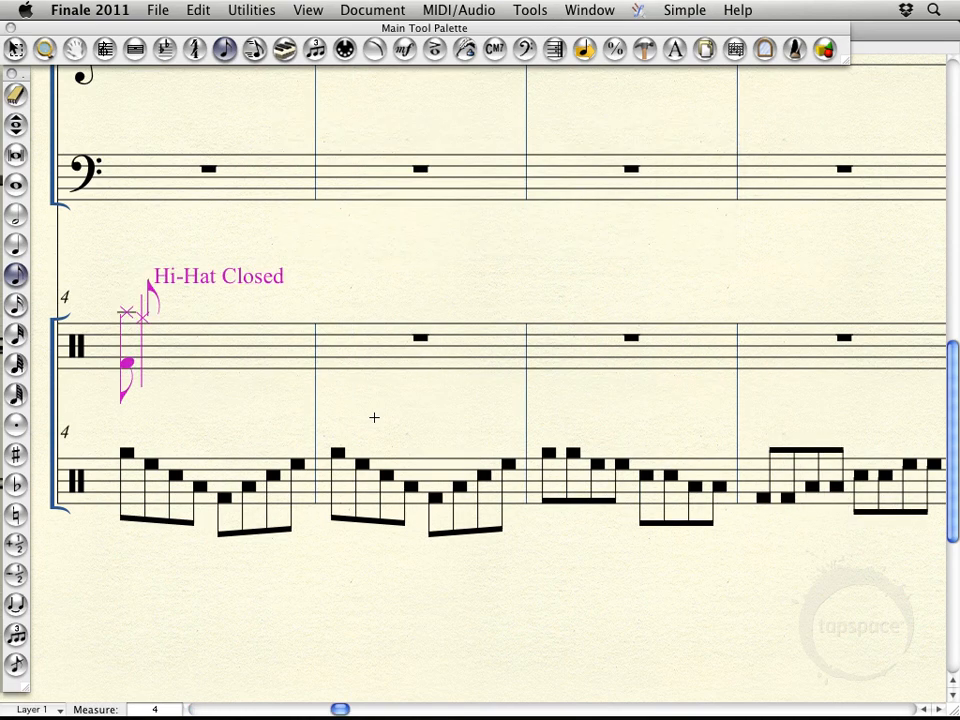
scroll(374, 417, "left", 3)
scroll(374, 417, "down", 1)
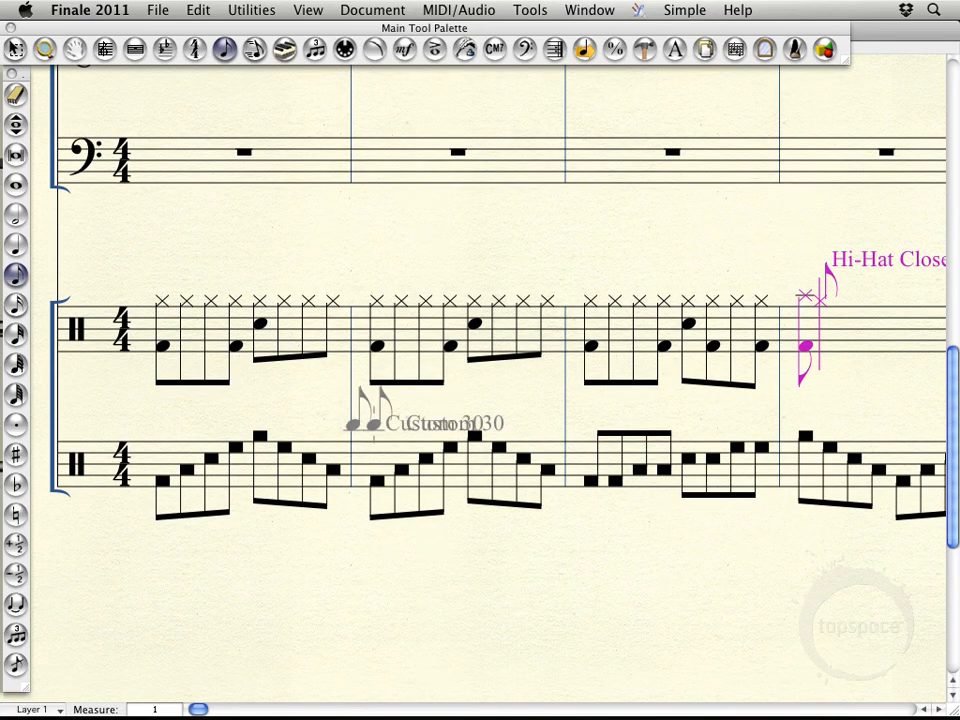